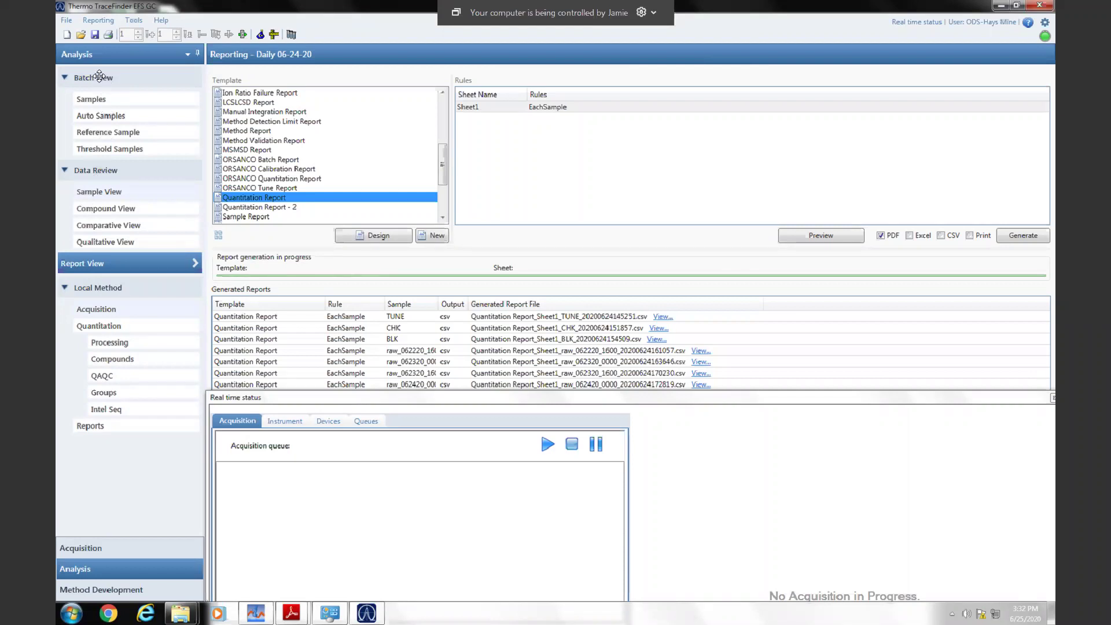
Step: Visit the batch's sample table, then return to the Reporting page and its generated reports
click(99, 77)
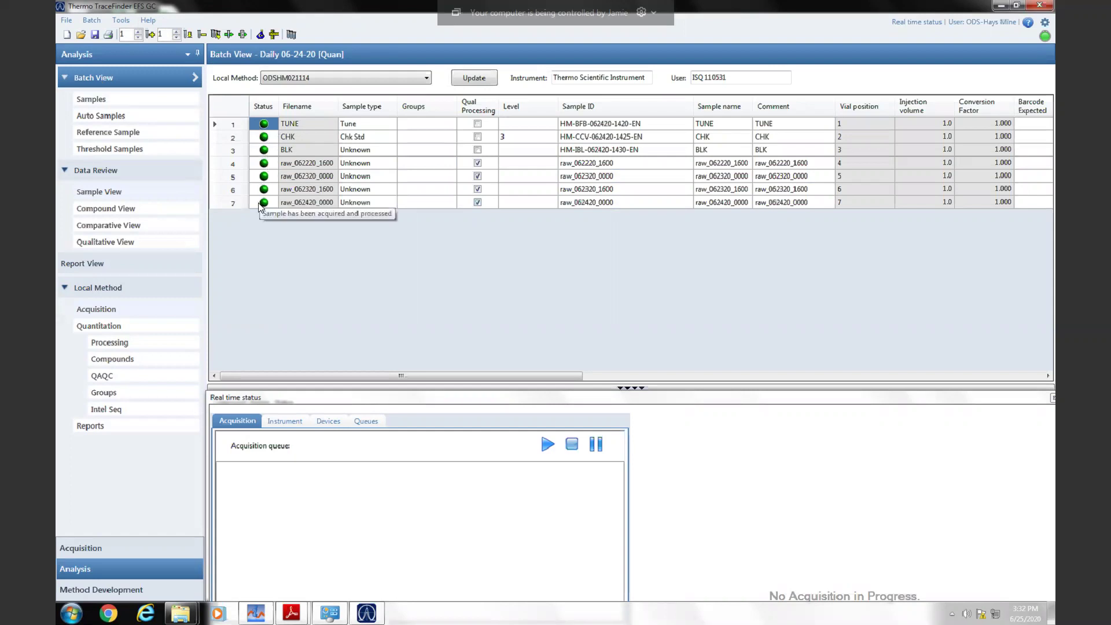
click(86, 262)
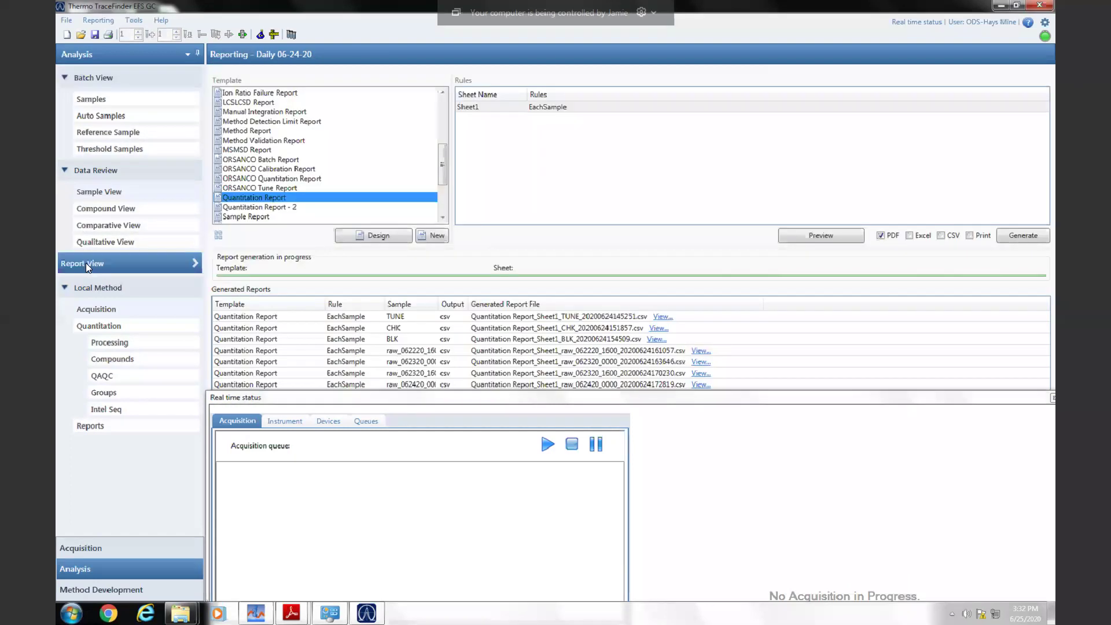
Step: Preview the Quantitation Report full screen and display the CHK sample's results
double_click(251, 197)
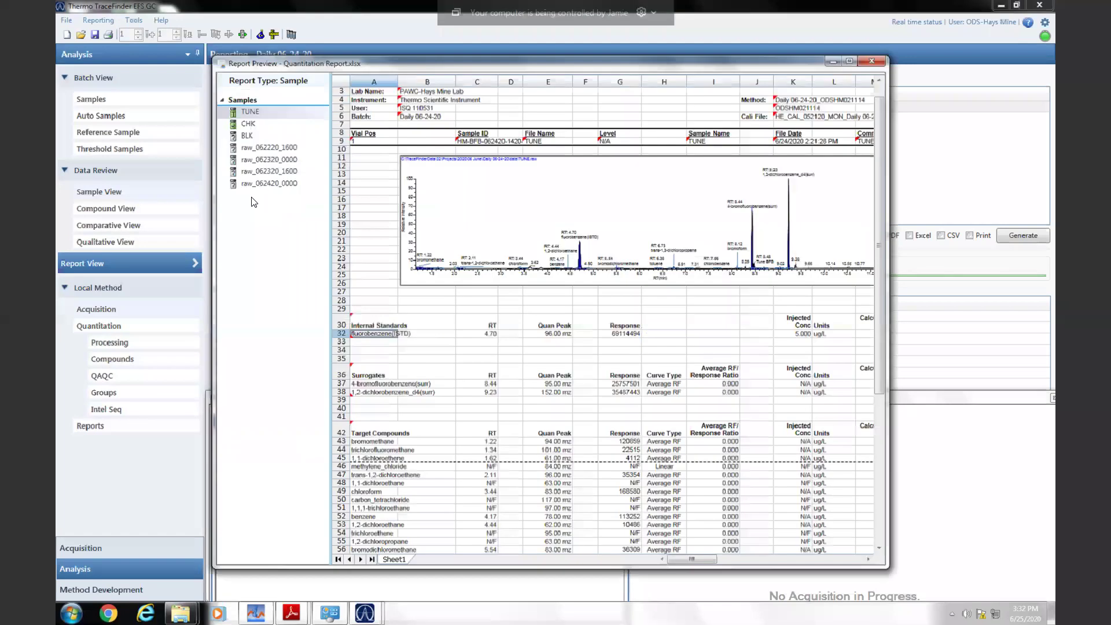
click(849, 62)
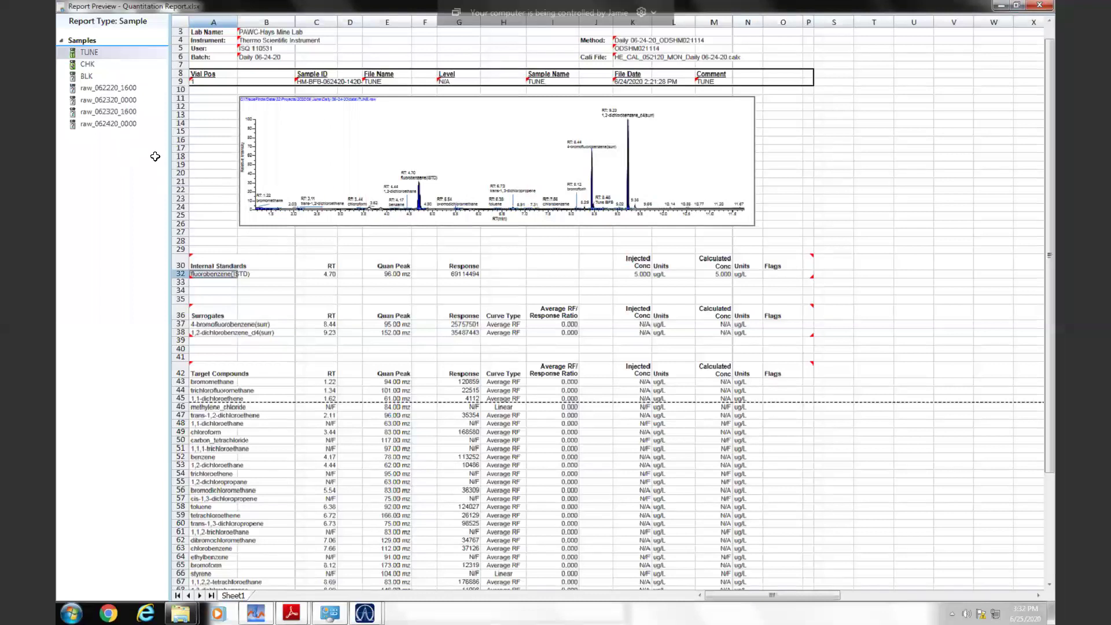
click(87, 64)
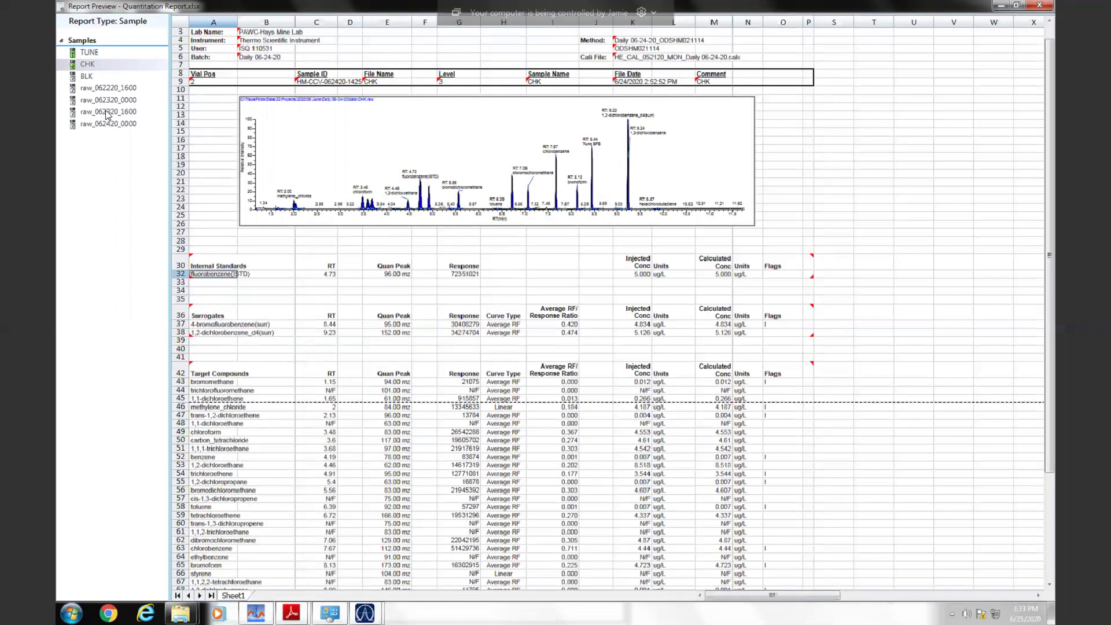
click(95, 88)
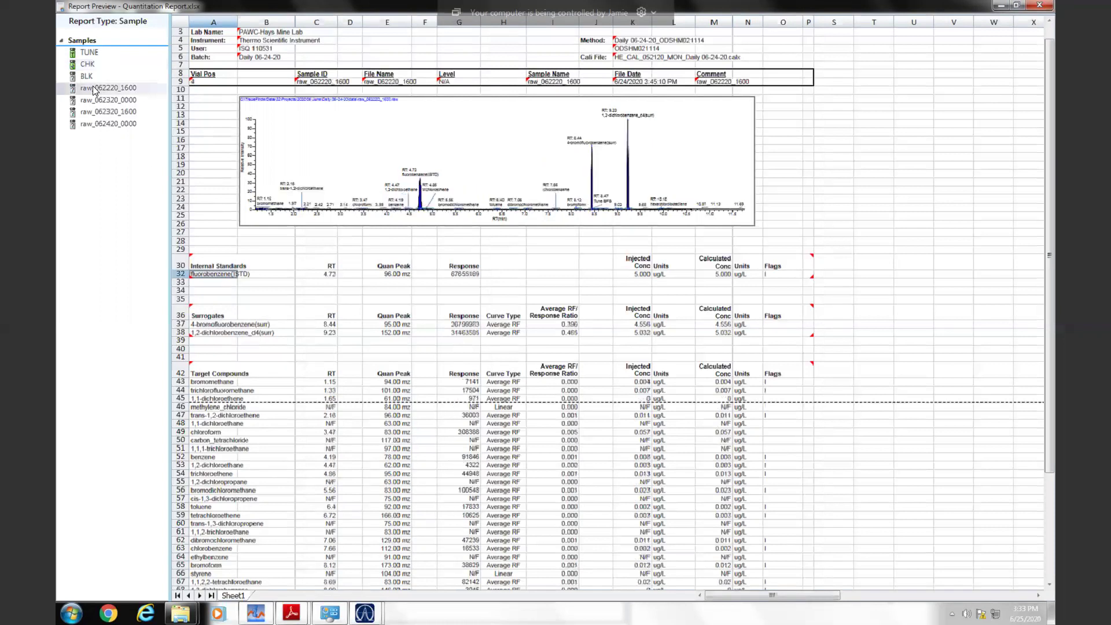
click(87, 77)
click(85, 65)
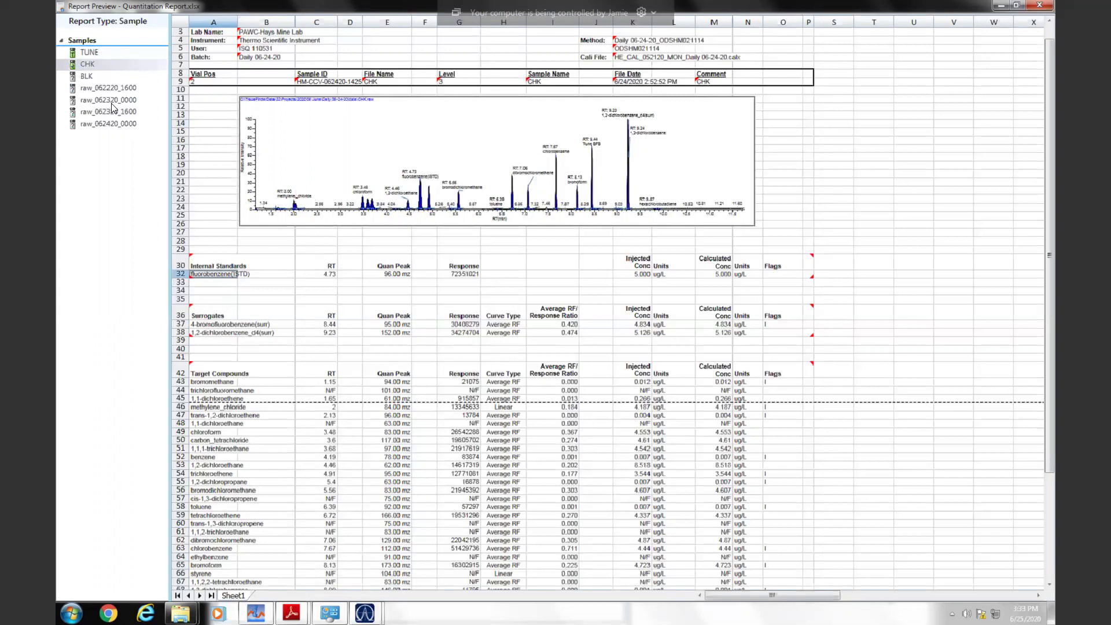
click(89, 53)
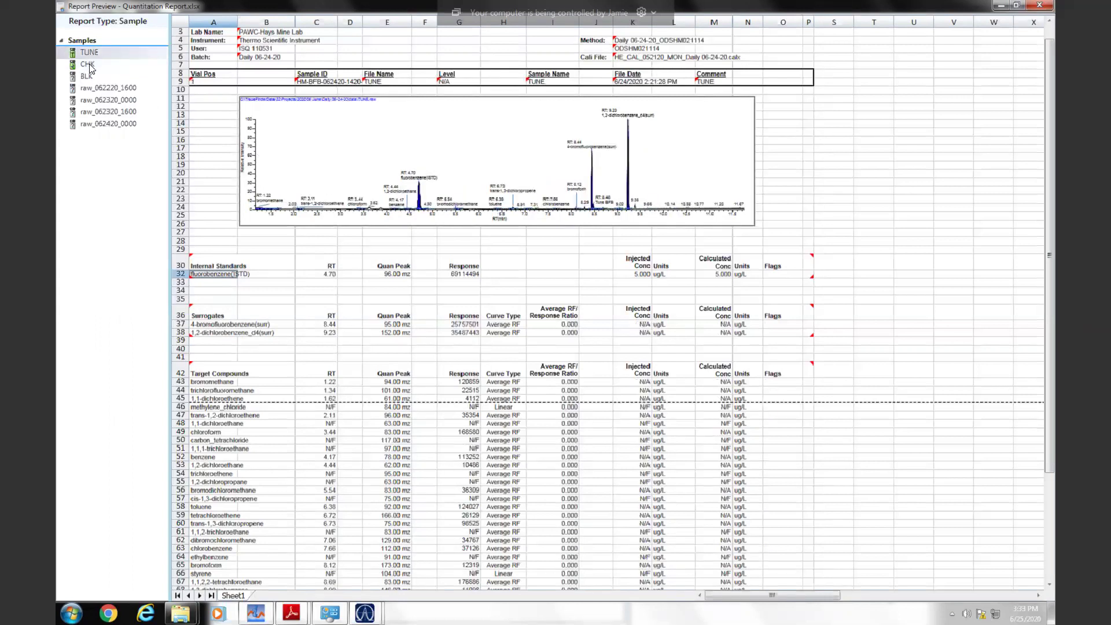
click(90, 64)
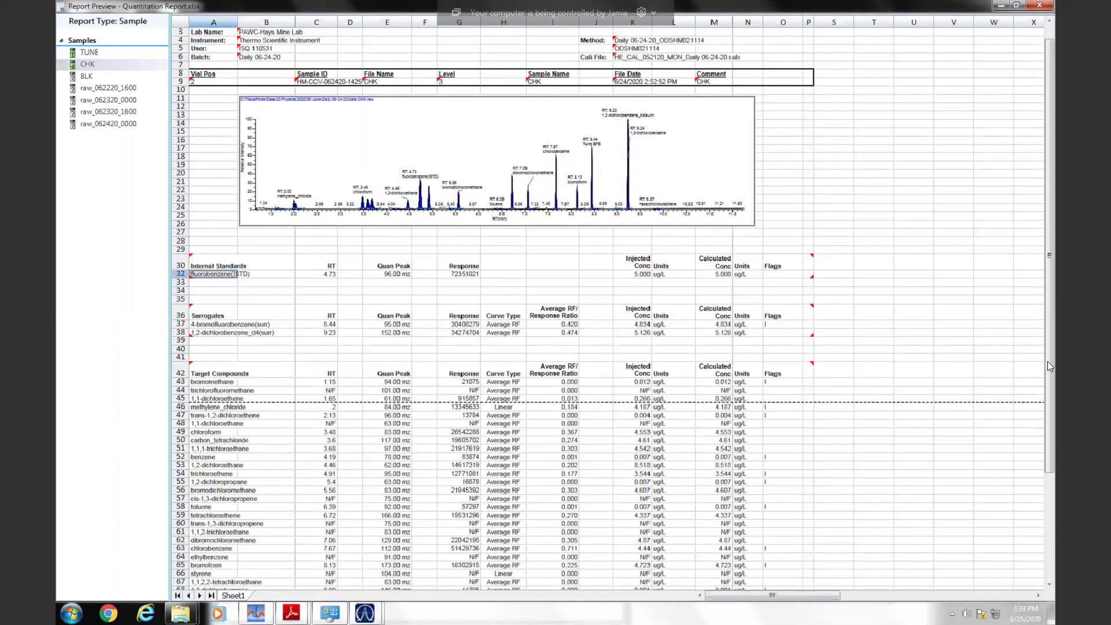
scroll(1048, 373, down, 2)
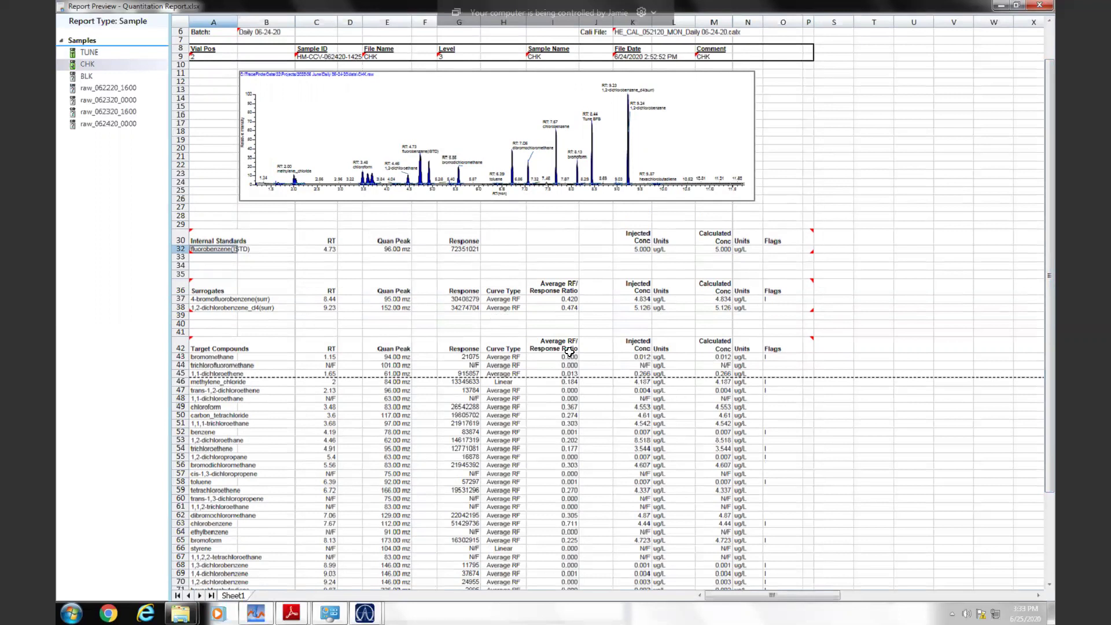
click(177, 381)
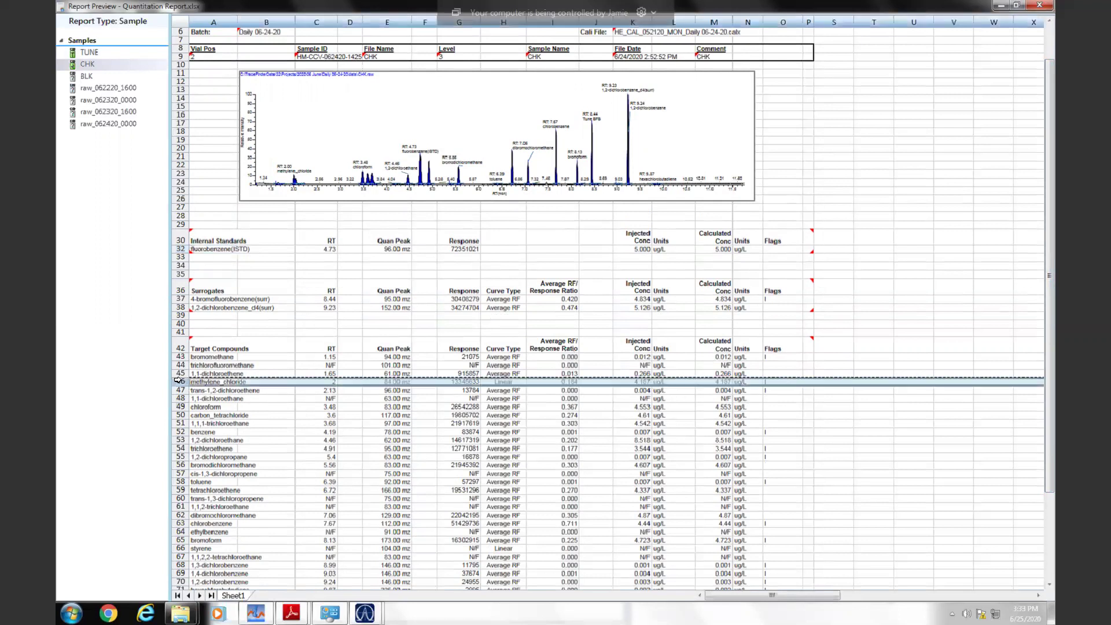
click(180, 407)
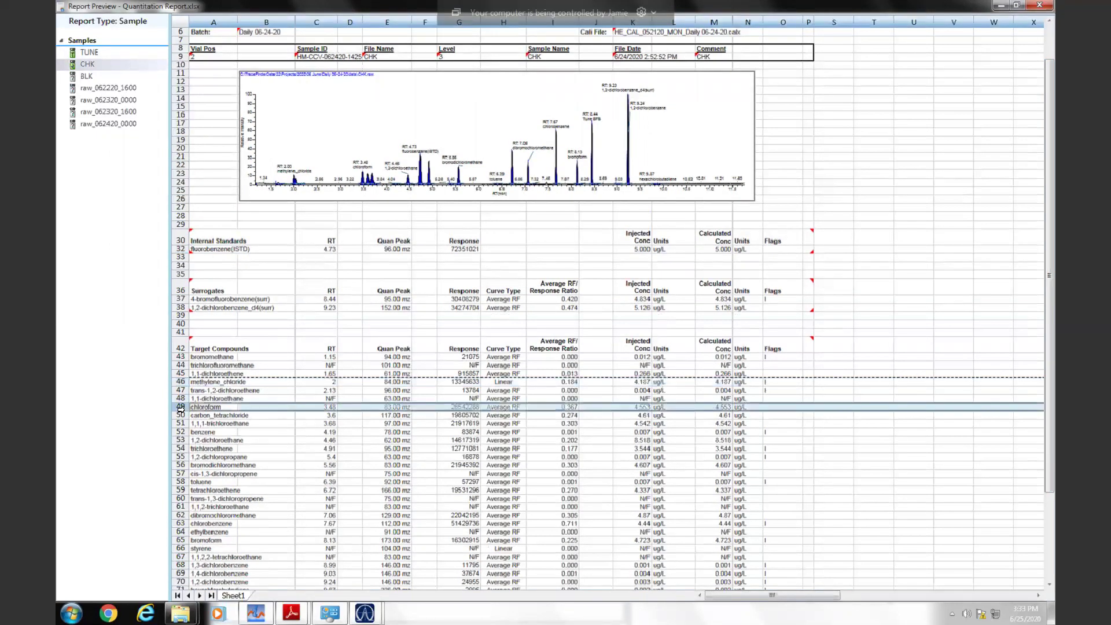
click(181, 414)
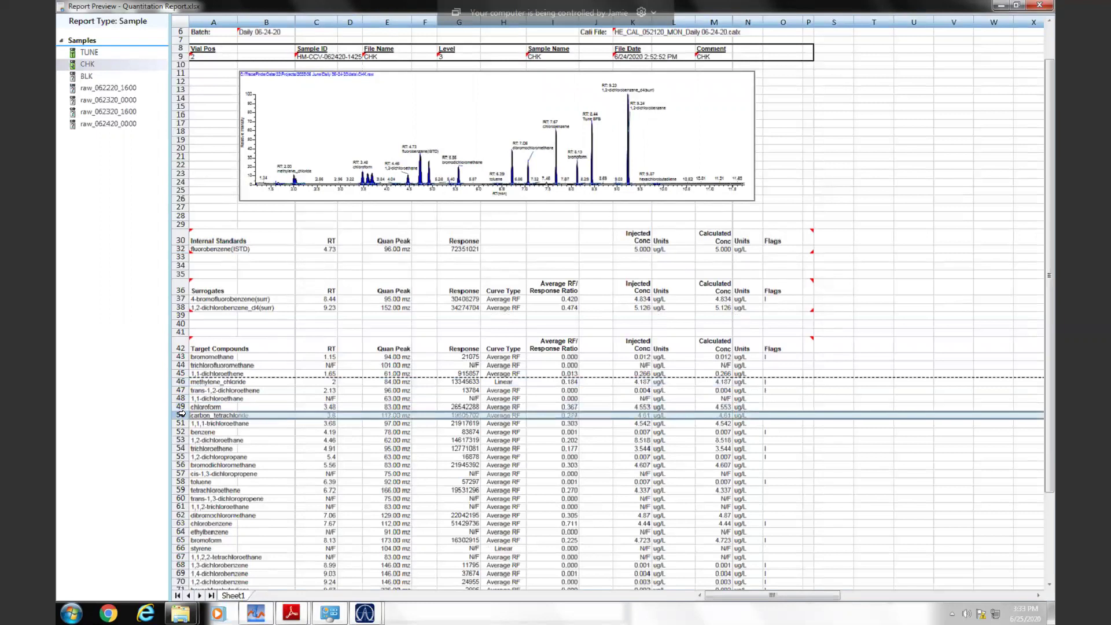
click(180, 423)
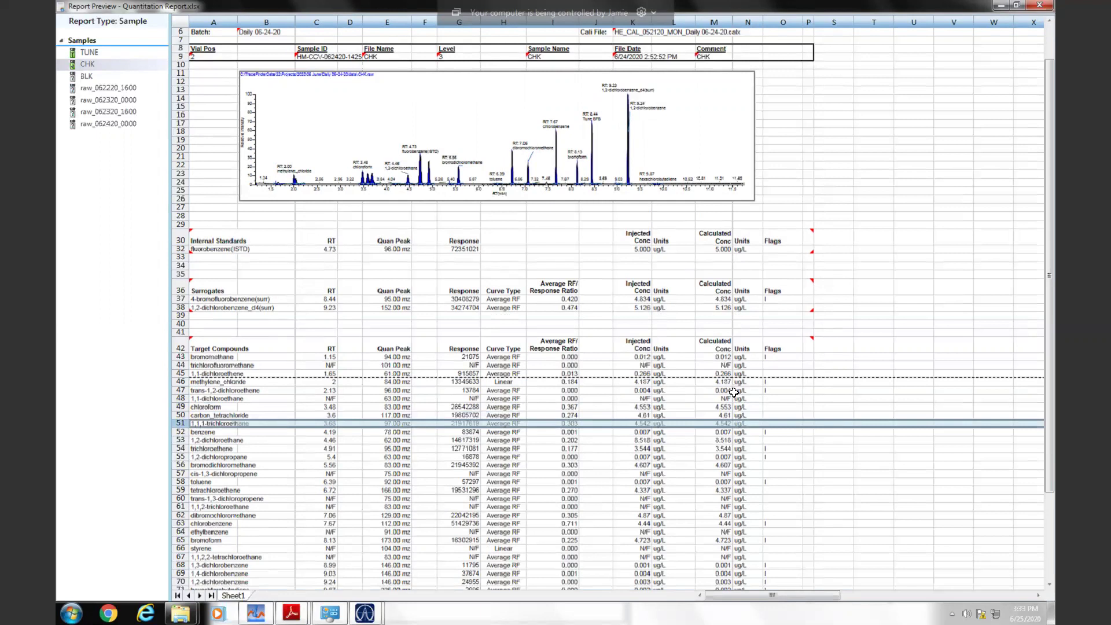
click(713, 381)
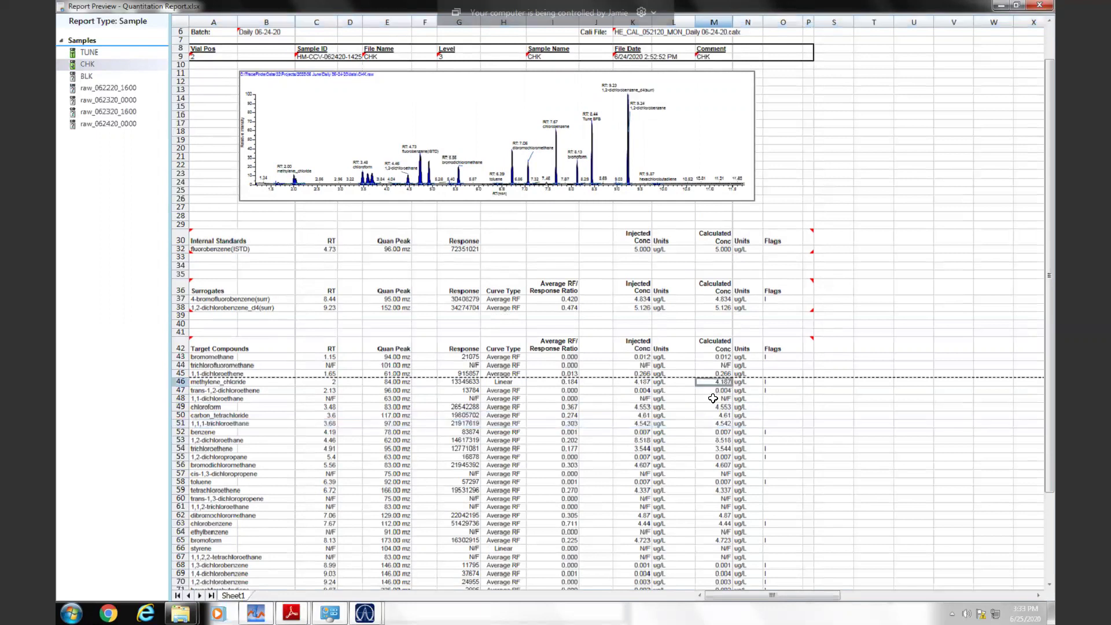
click(713, 407)
click(714, 438)
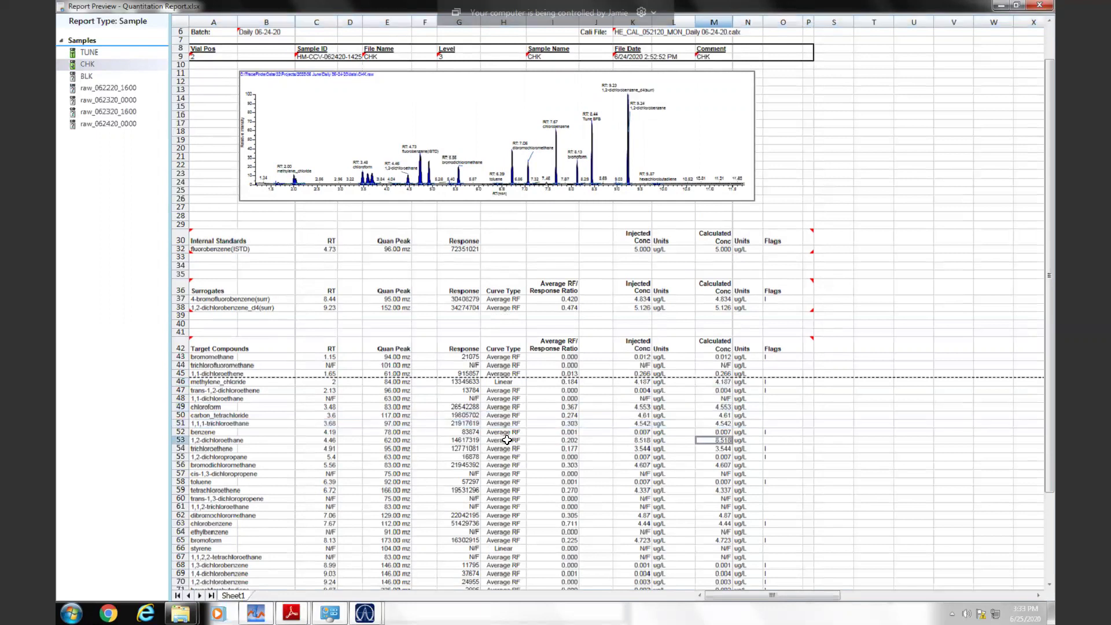
click(178, 439)
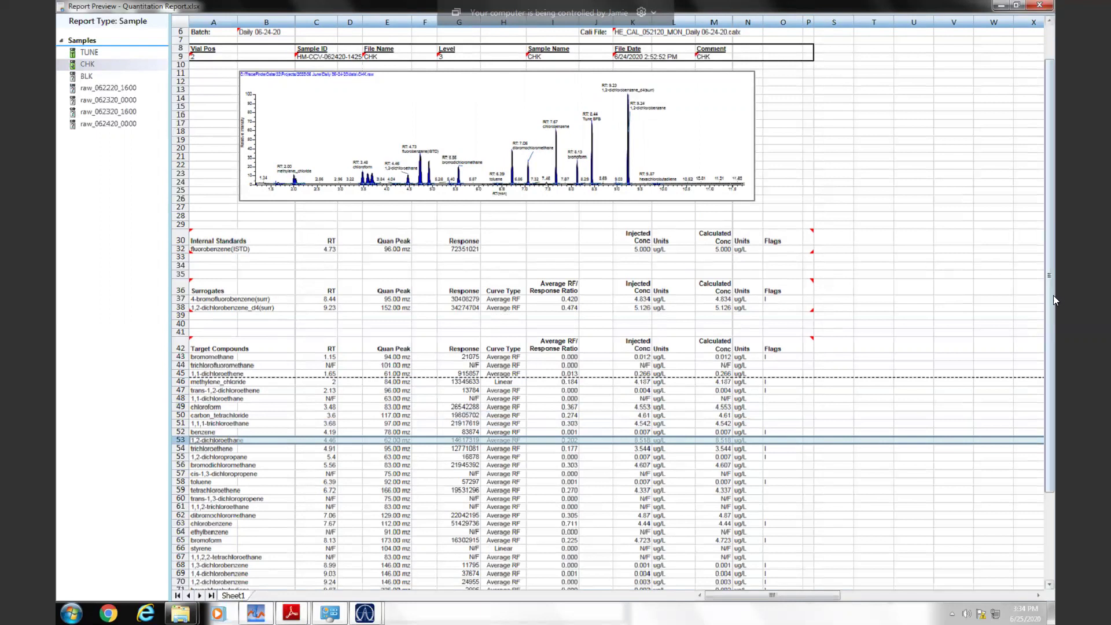
scroll(1054, 272, up, 1)
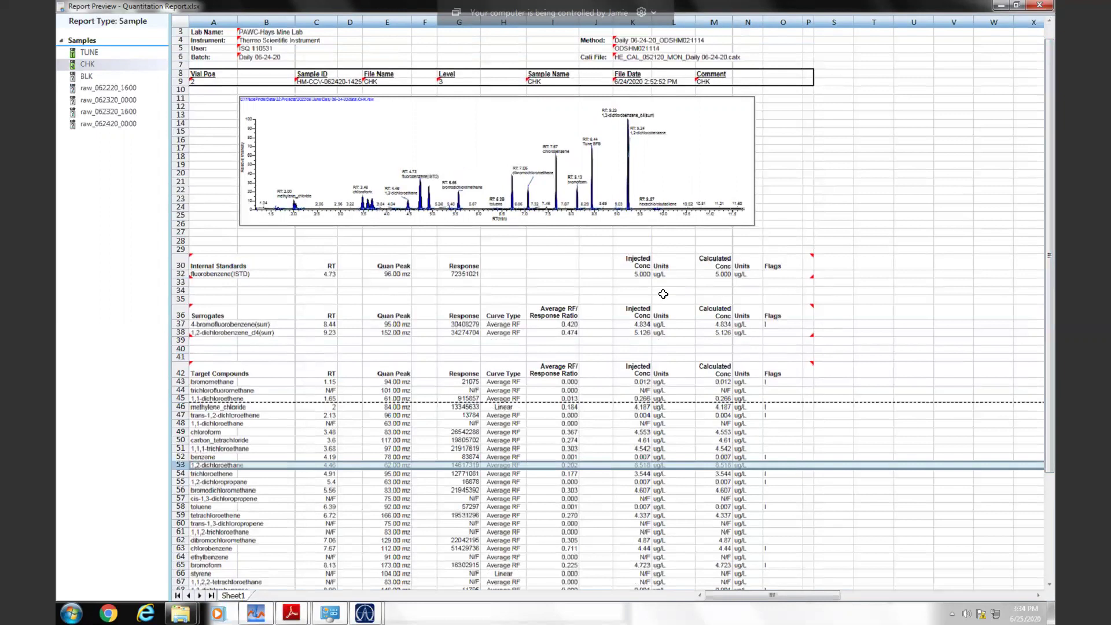
click(717, 332)
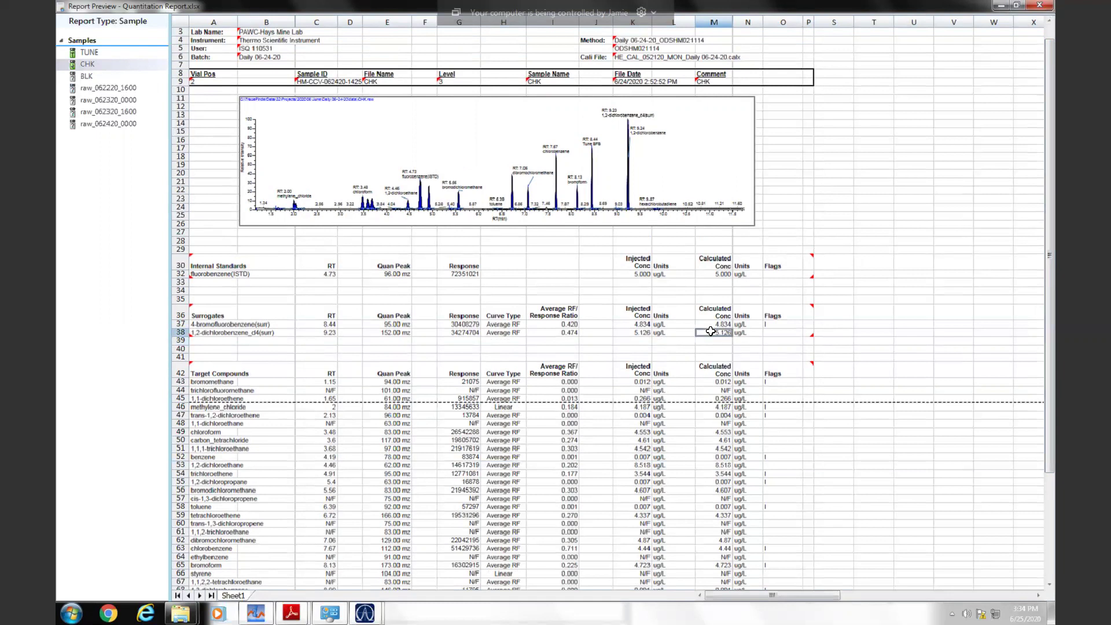
click(708, 325)
click(708, 332)
click(708, 340)
click(714, 274)
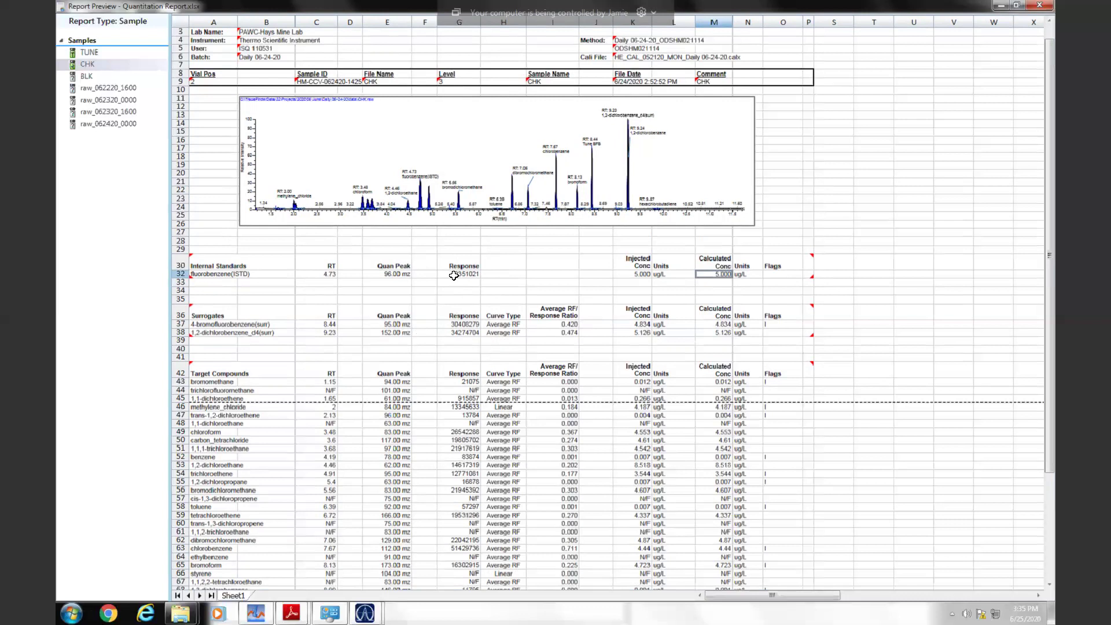
click(454, 274)
click(455, 284)
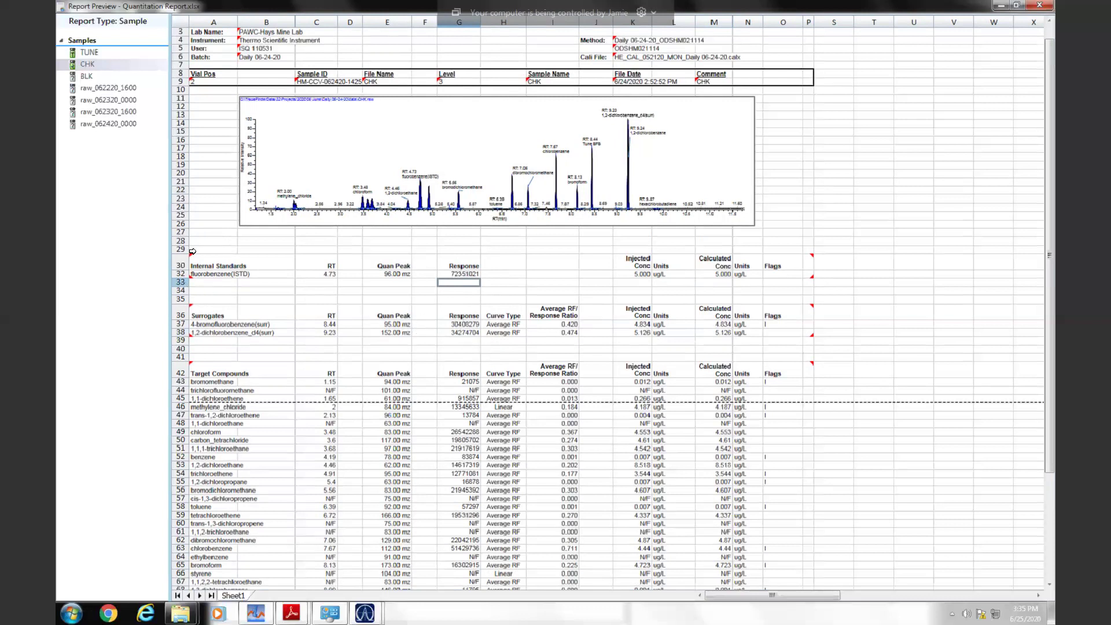
click(472, 357)
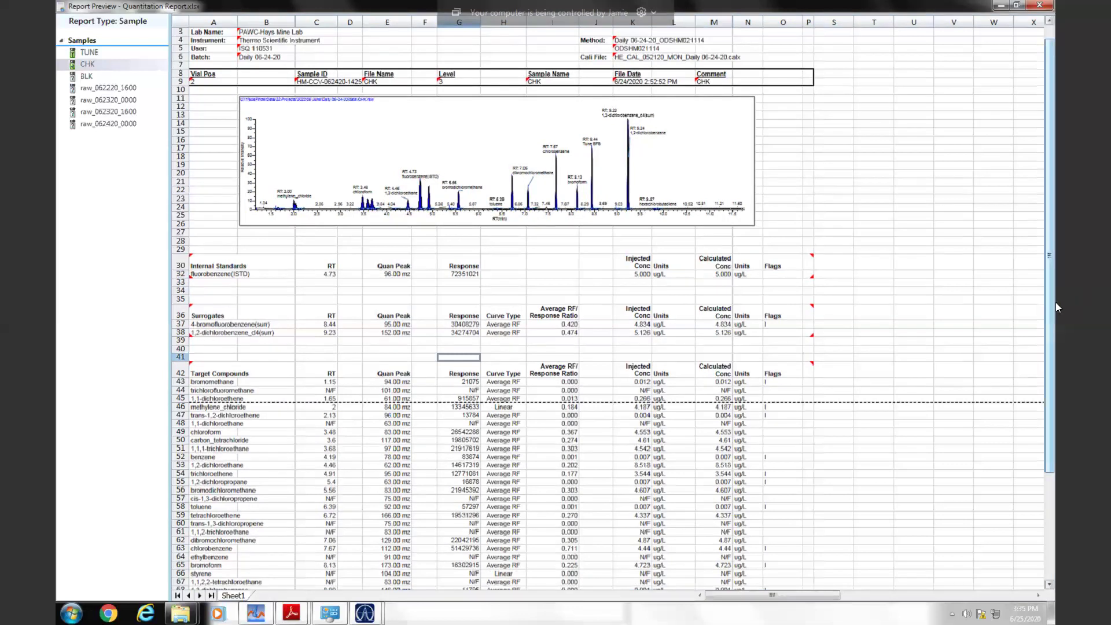
scroll(1055, 302, down, 1)
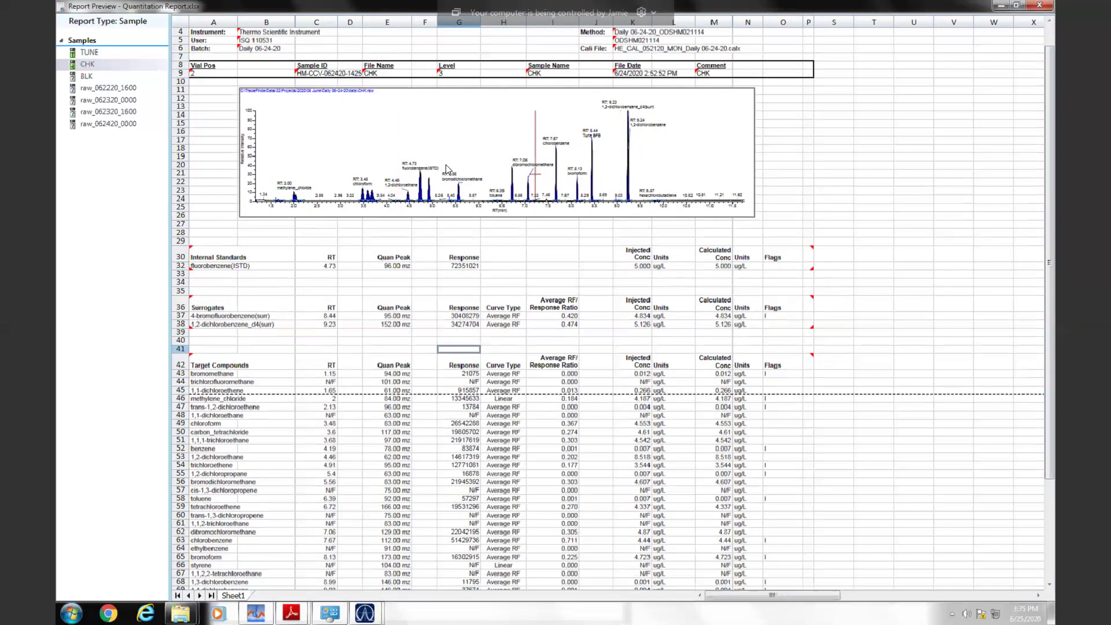
Step: Load the BLK sample's report, with surrogates at 4.815 and 4.584 ug/L
click(87, 77)
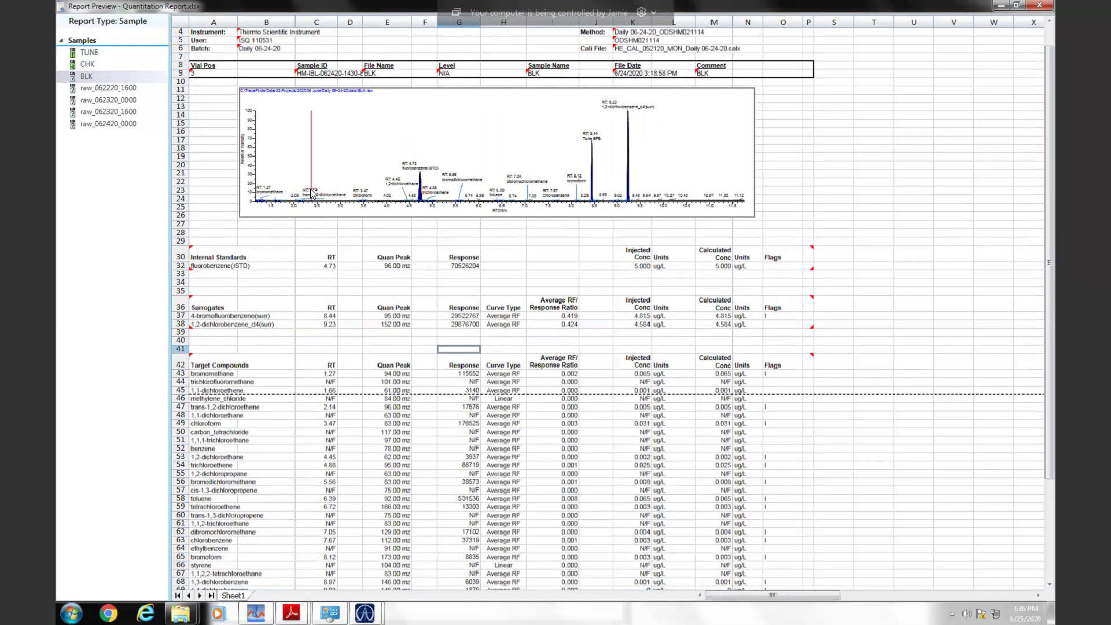
Step: Show raw_062220_1600's report and check toluene's and bromodichloromethane's calculated concentrations
click(106, 90)
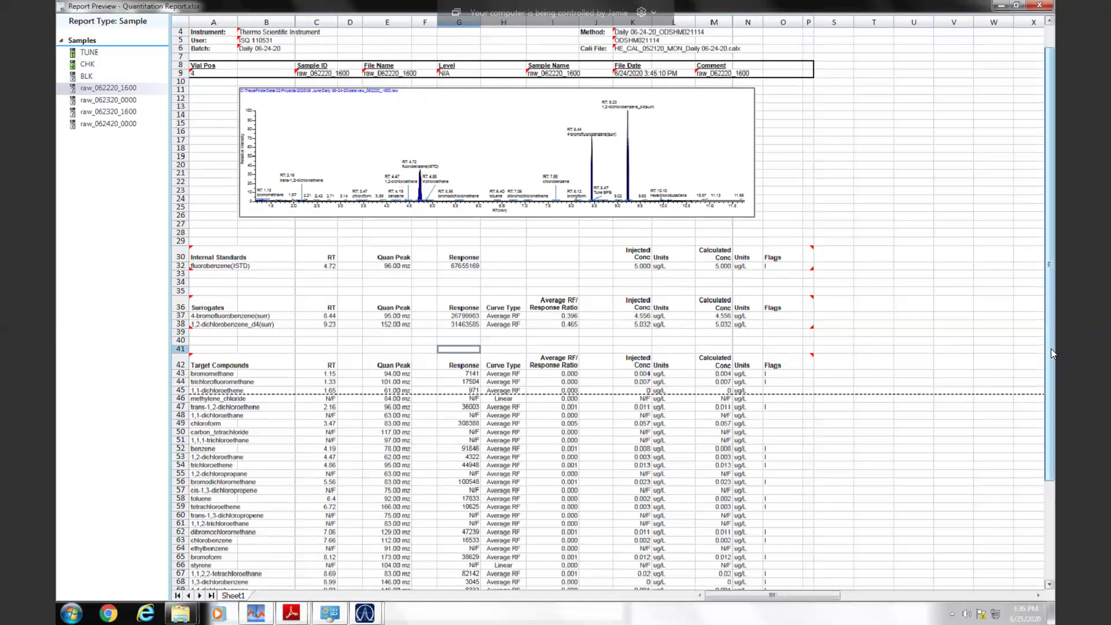
drag(1051, 349, 1052, 361)
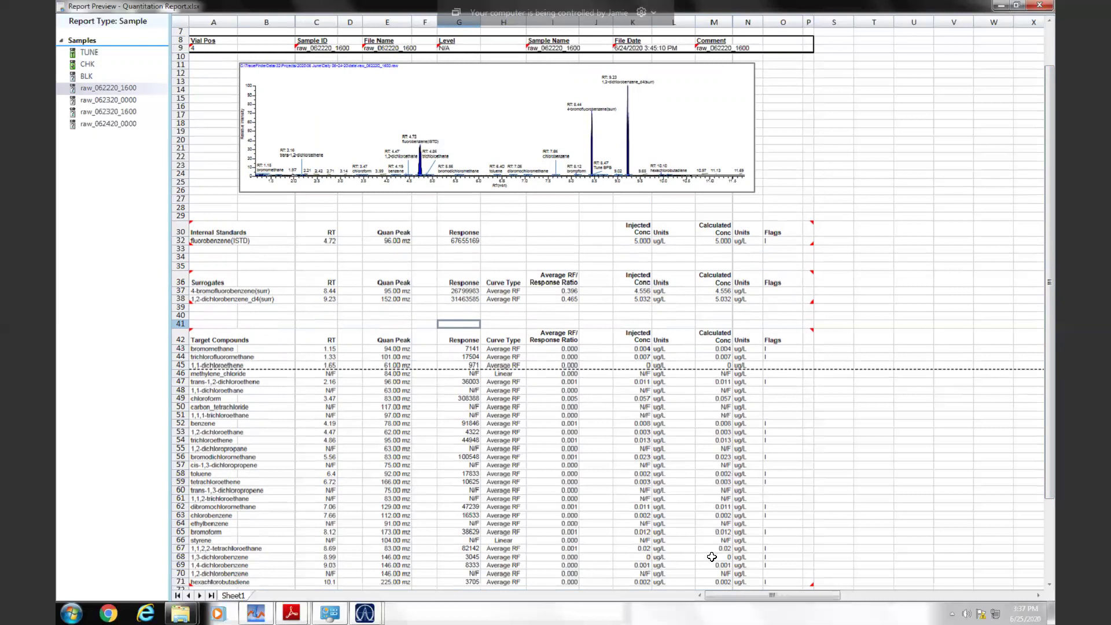
click(713, 475)
click(710, 455)
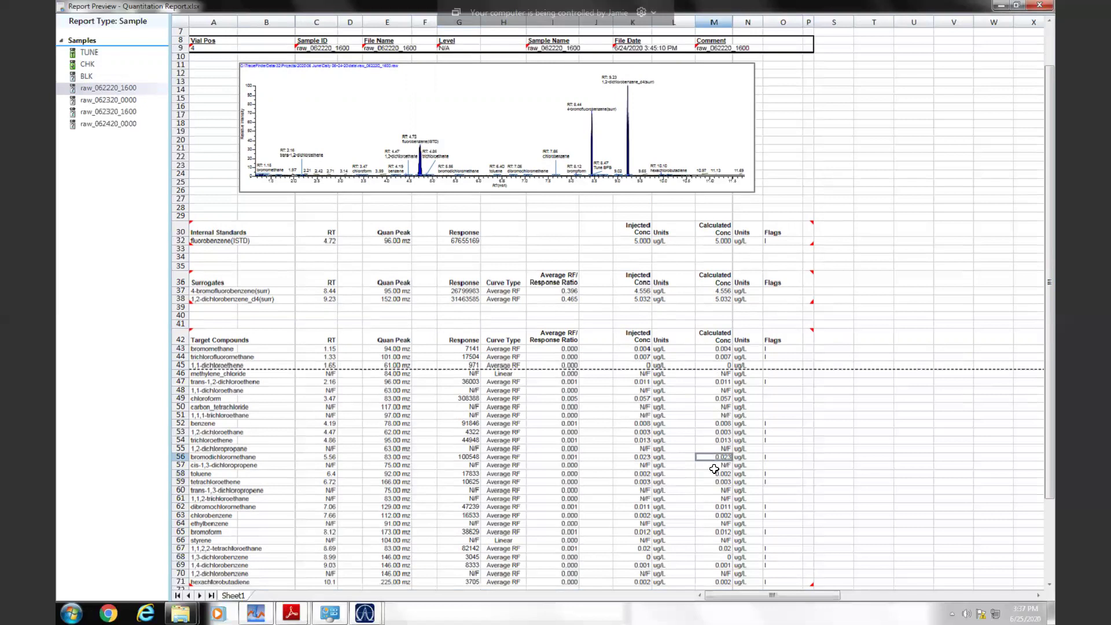
click(708, 474)
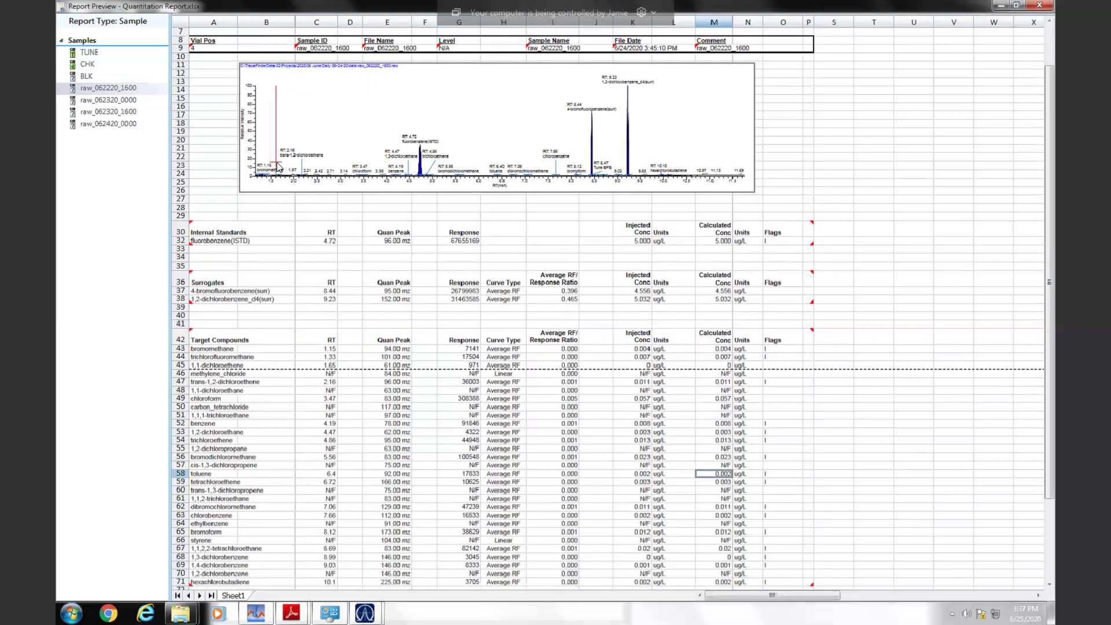
Step: Zoom into raw_062220_1600's early and late peaks, then show raw_062320_0000's report
drag(279, 168, 313, 186)
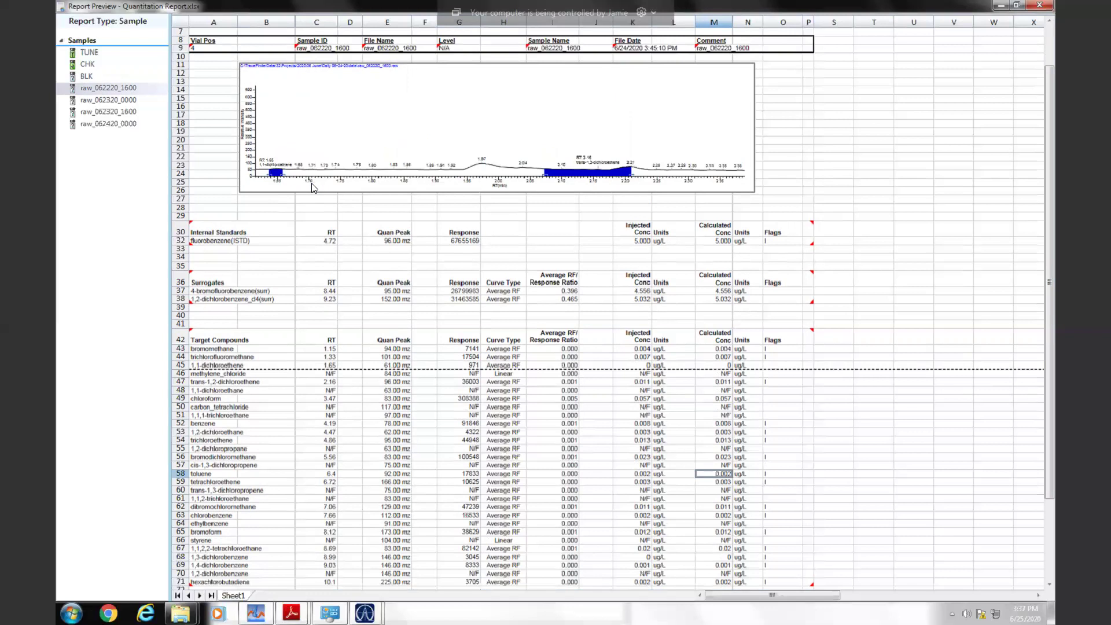
click(111, 101)
click(110, 90)
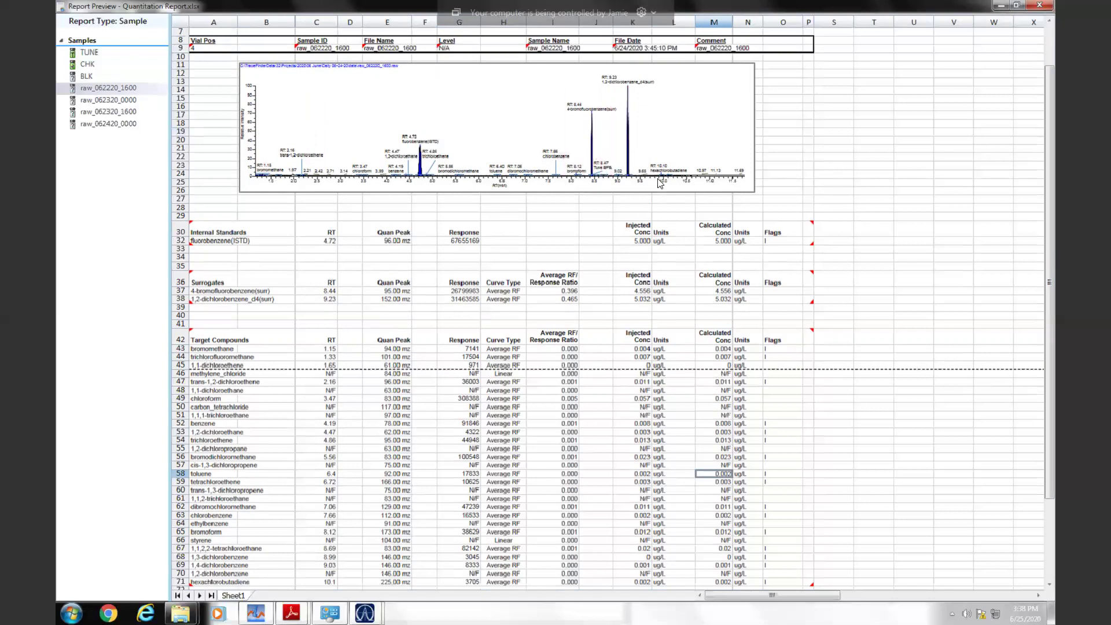
drag(660, 183, 676, 183)
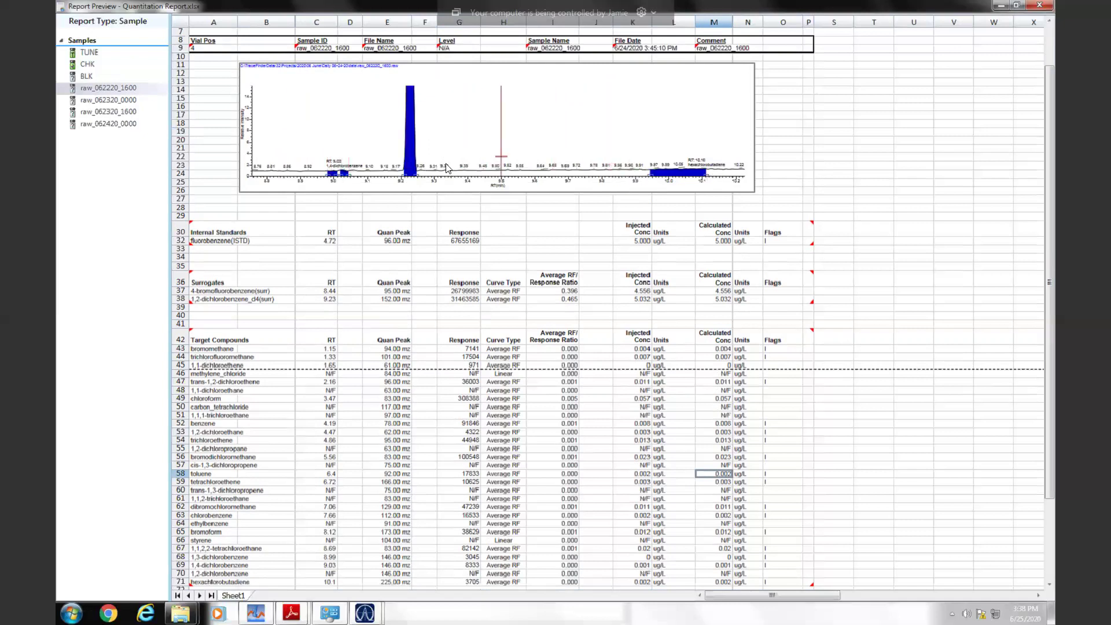
click(115, 101)
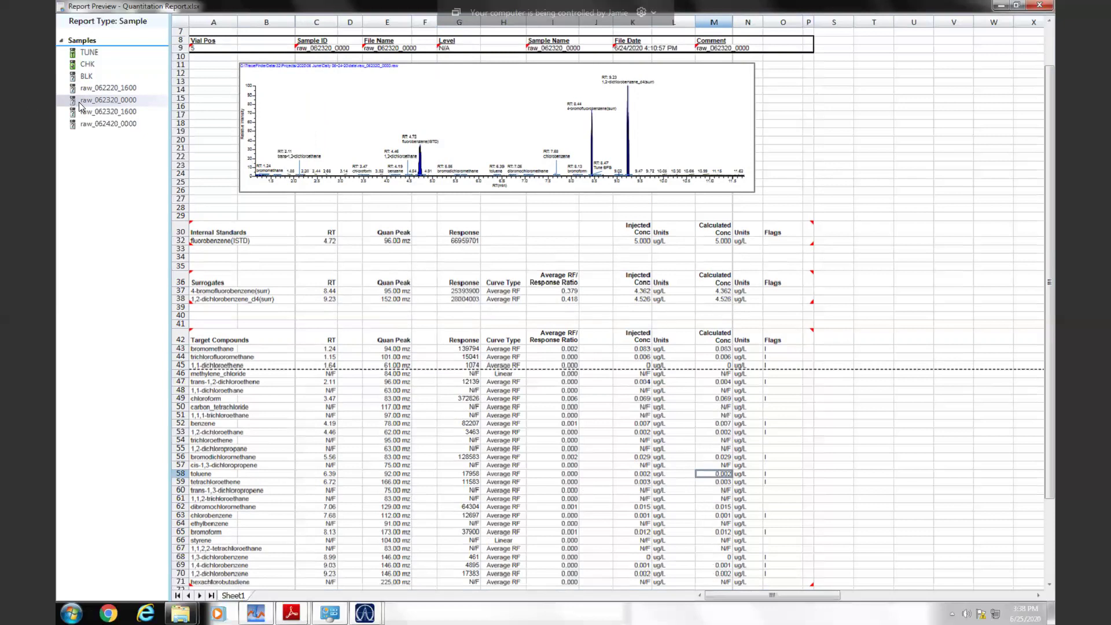
Step: Check raw_062320_1600's low bromofluorobenzene surrogate concentration against raw_062320_0000
click(95, 112)
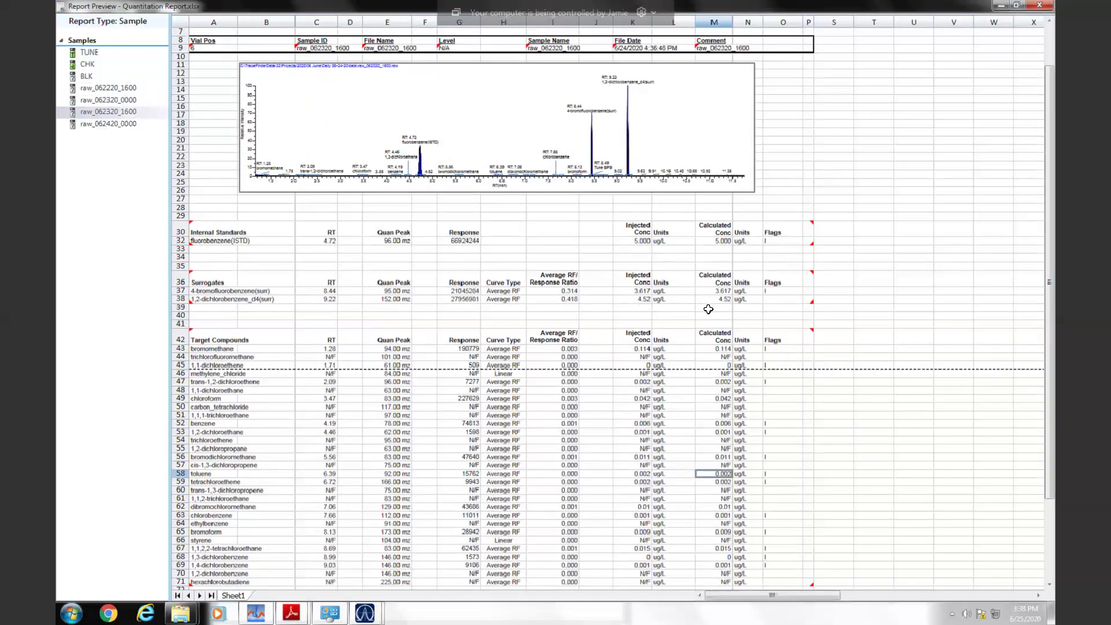
click(712, 290)
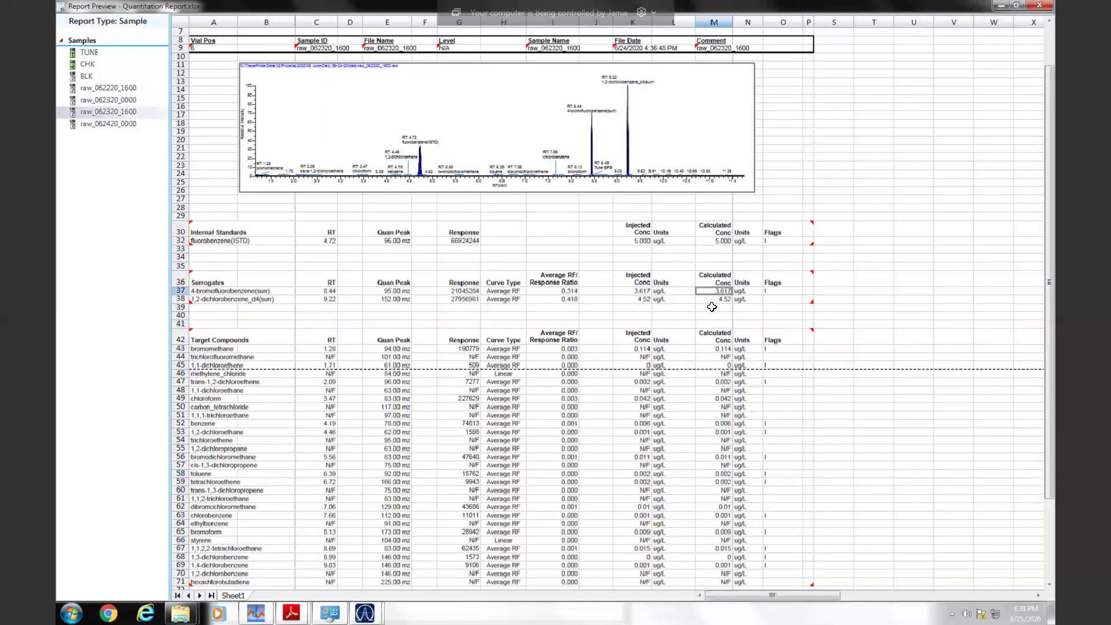
click(112, 102)
click(111, 113)
Step: Compare raw_062420_0000 with raw_062320_1600, ending on raw_062420_0000's report
click(107, 123)
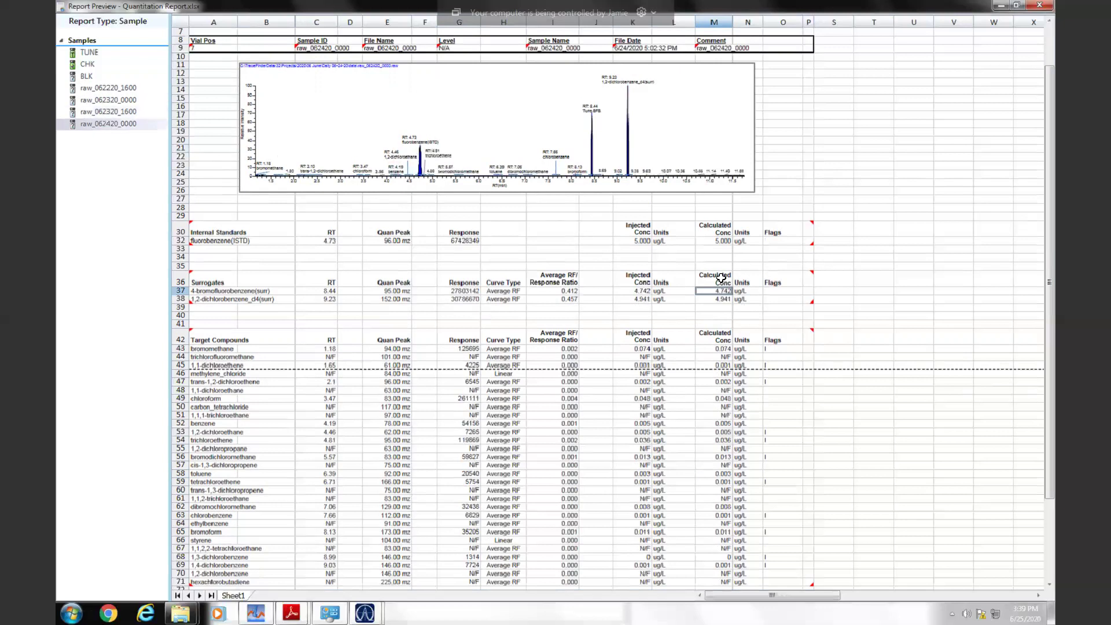
click(108, 113)
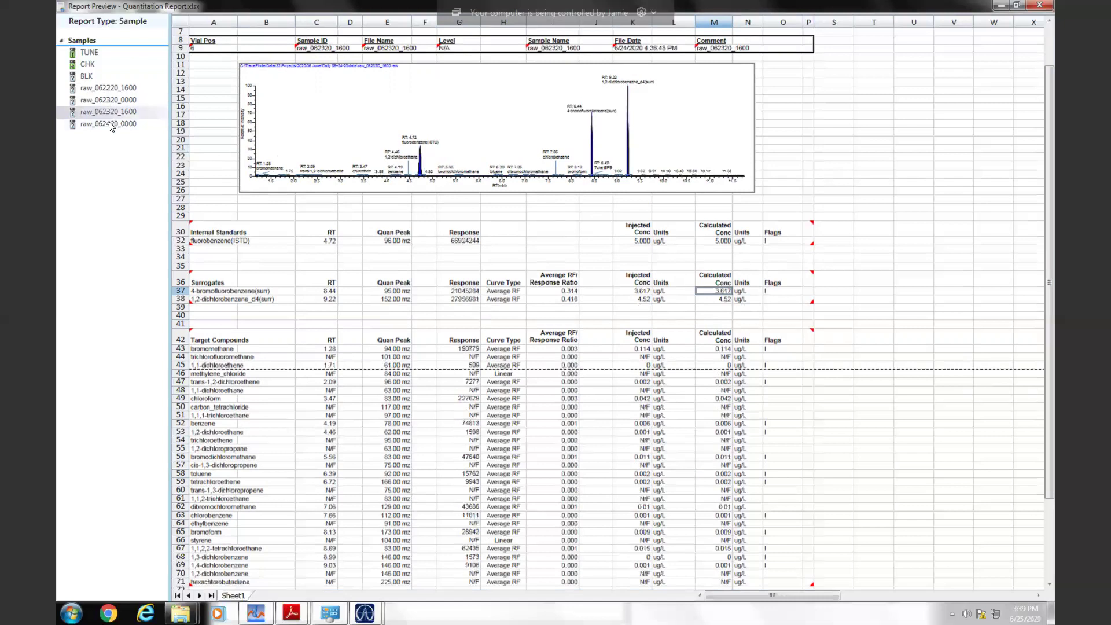
click(109, 125)
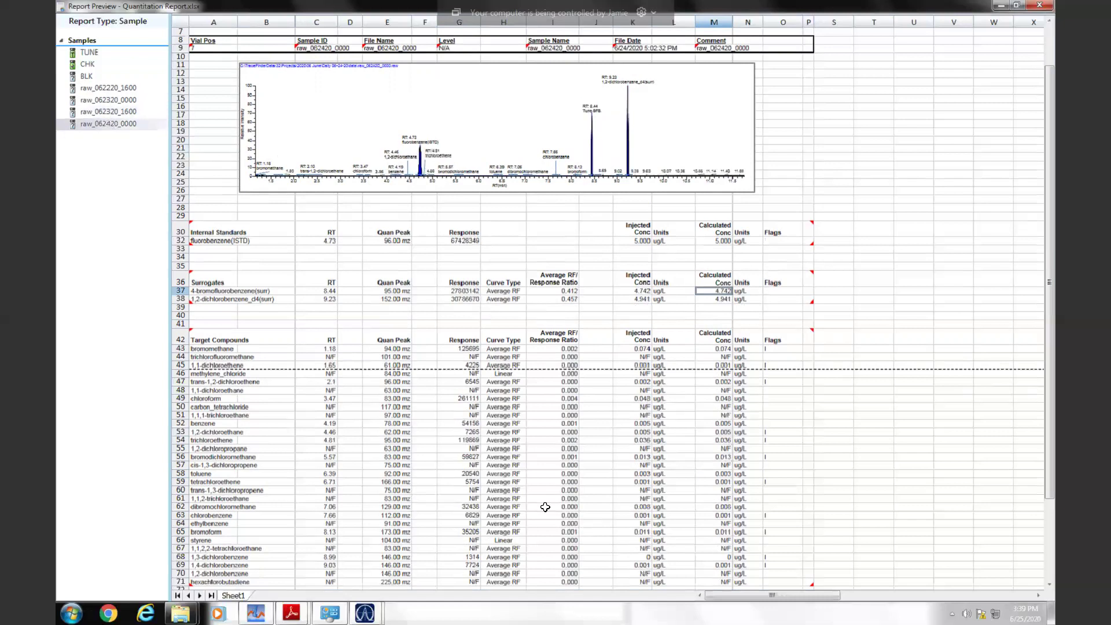